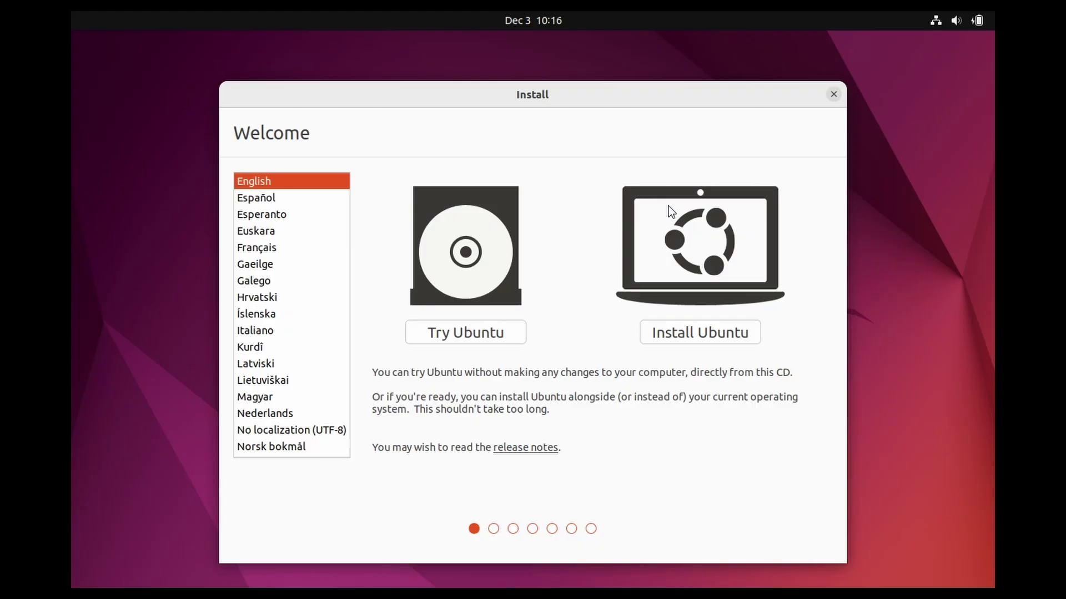
# - Begin the Ubuntu install with the English (US) keyboard layout and Minimal installation
pyautogui.click(696, 330)
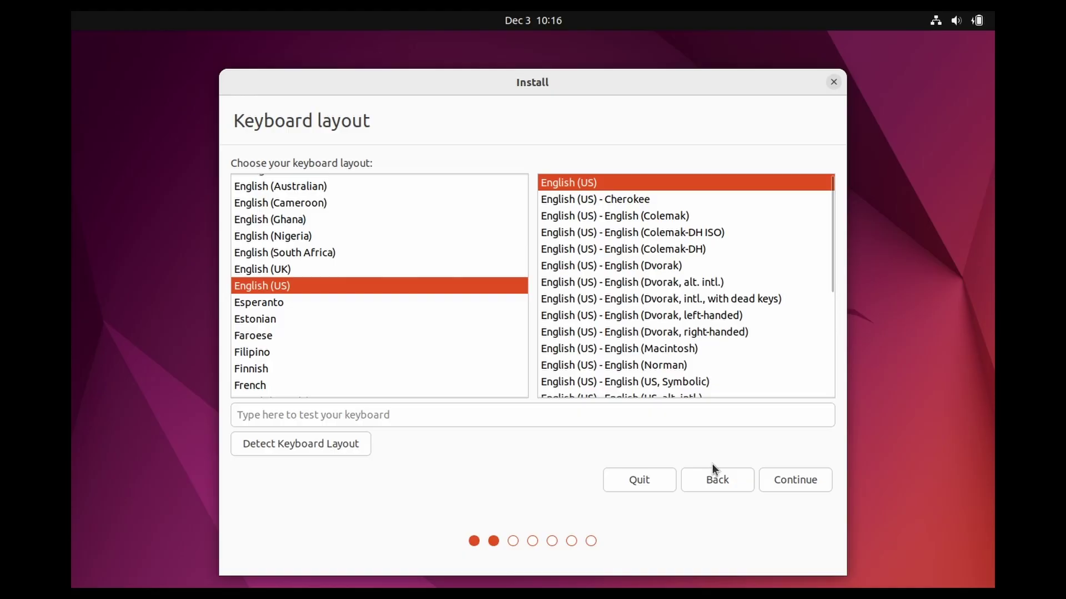
pyautogui.click(785, 479)
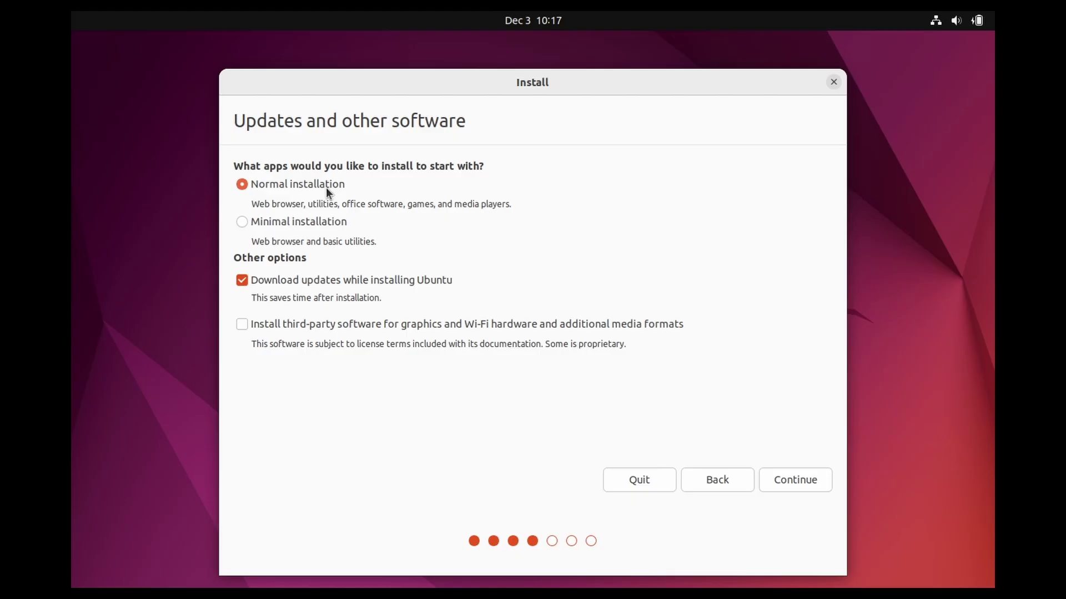
pyautogui.click(254, 225)
pyautogui.click(794, 479)
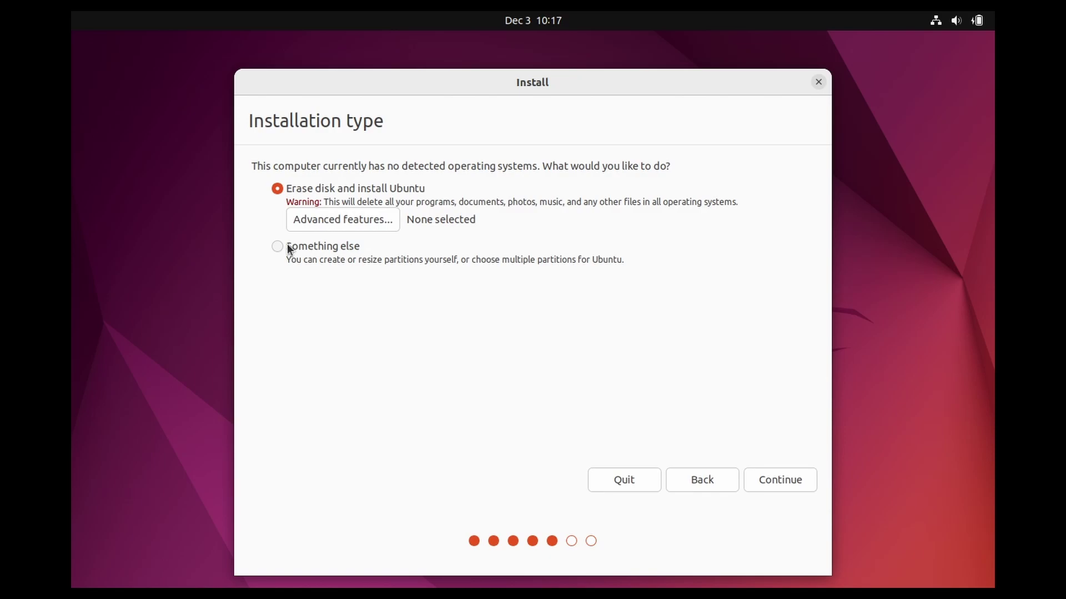
# - Choose 'Something else' manual partitioning with /dev/sda as the boot loader device
pyautogui.click(278, 247)
pyautogui.click(780, 480)
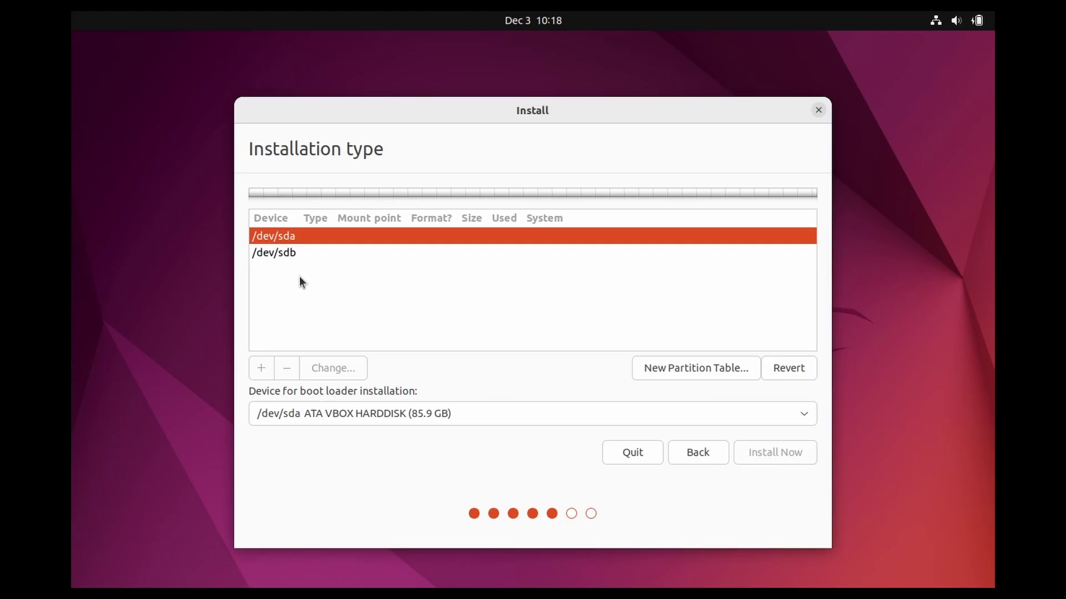
pyautogui.click(309, 417)
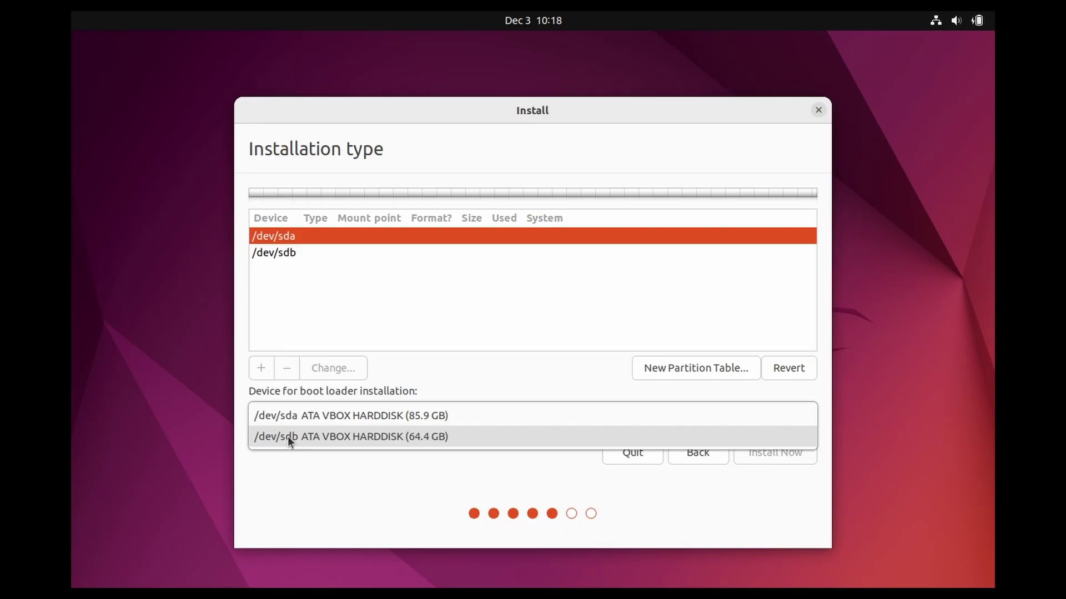
pyautogui.click(372, 415)
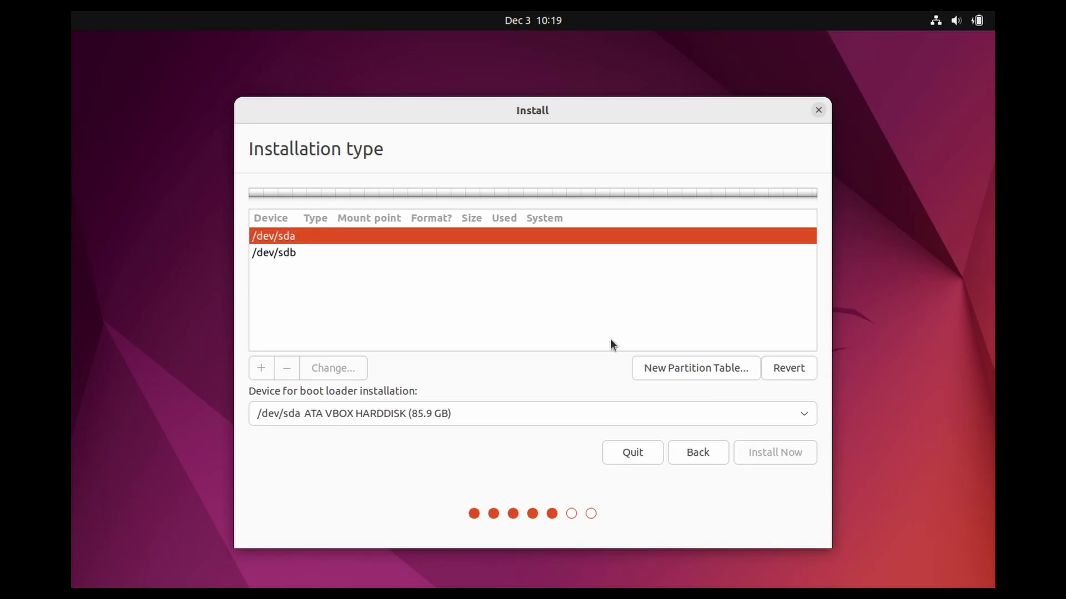
# - Wipe /dev/sda with a new empty partition table and select its 85,899 MB free space
pyautogui.click(686, 369)
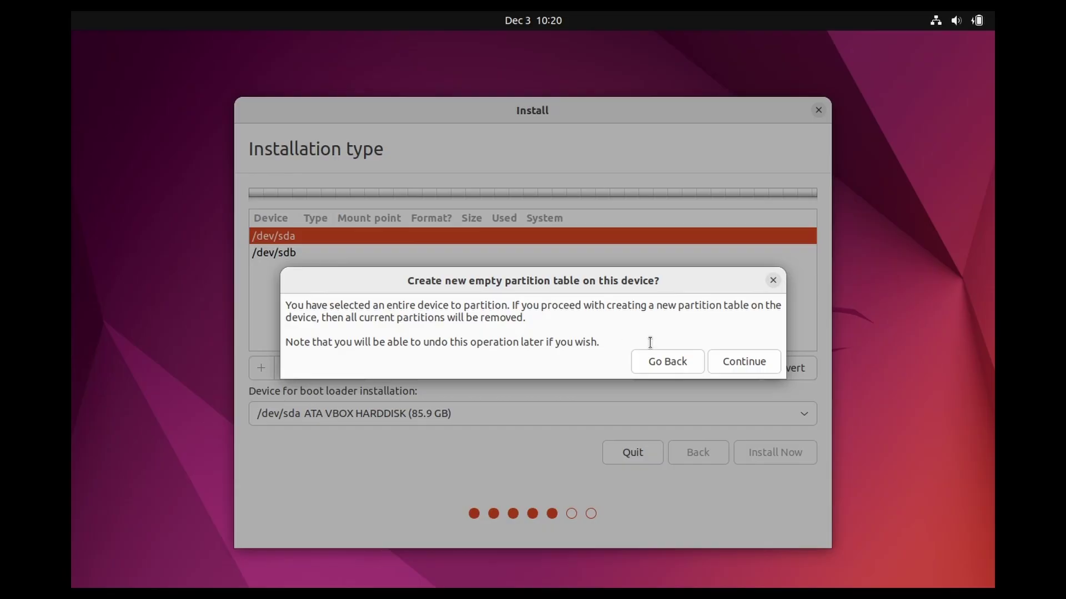
pyautogui.click(744, 362)
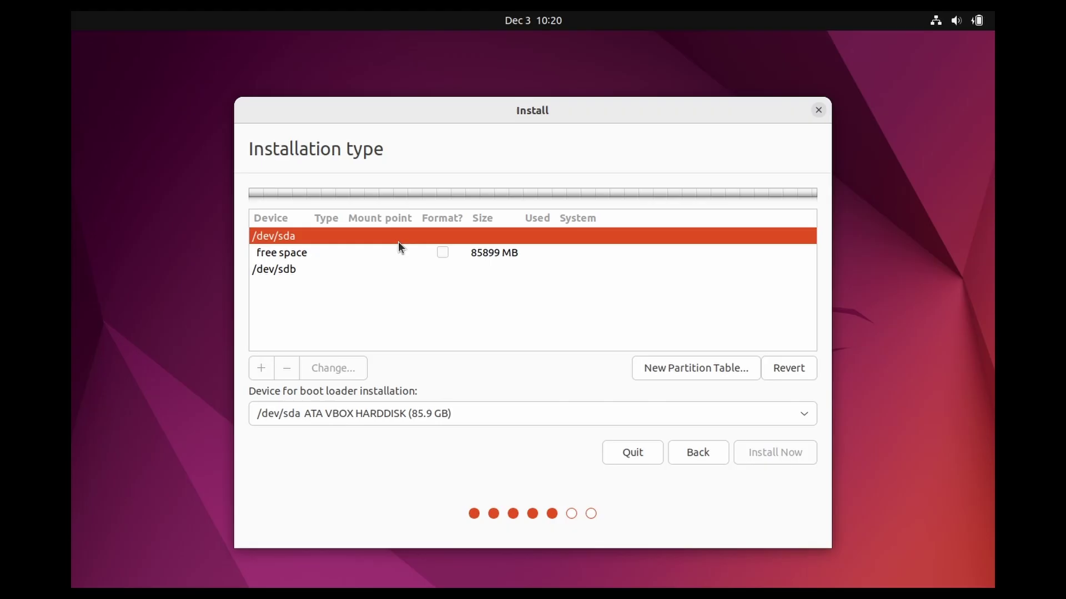
pyautogui.click(354, 255)
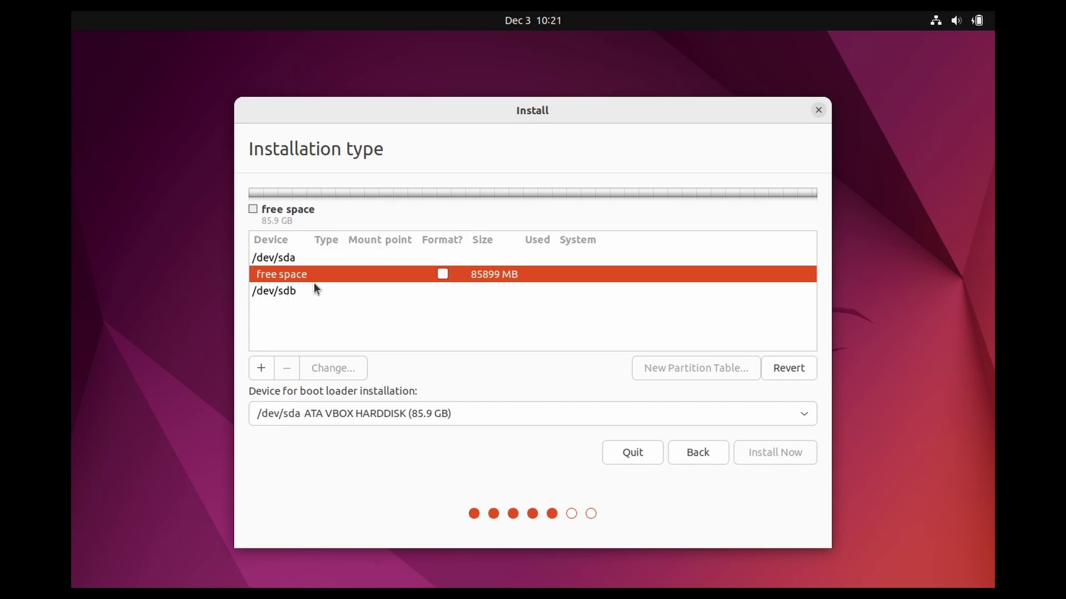
# - Create /dev/sda1 as a 500 MB EFI System Partition and select the remaining 85,399 MB free space
pyautogui.click(261, 369)
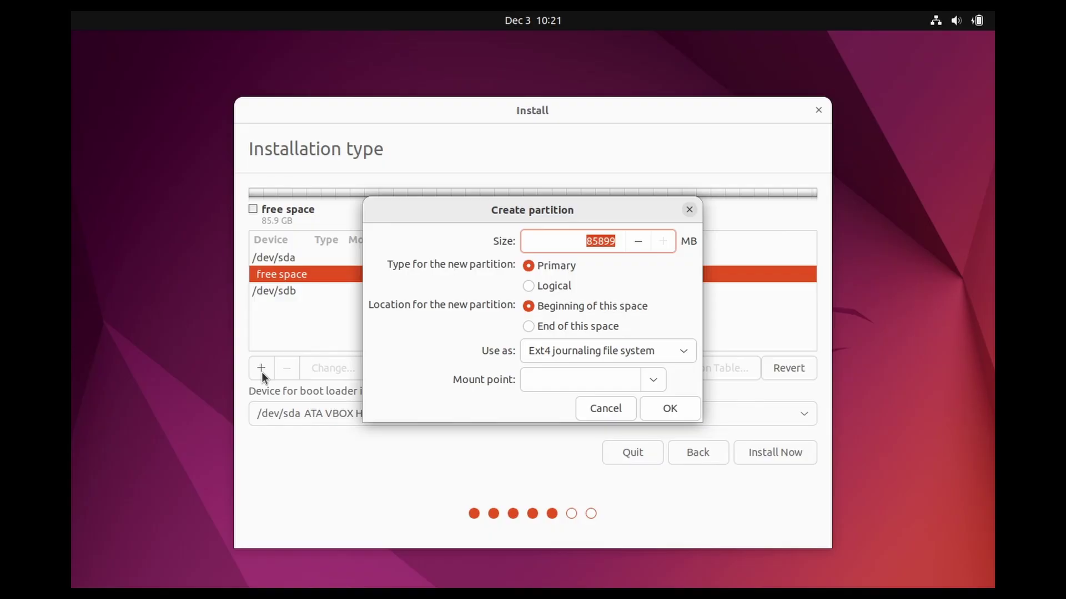
pyautogui.write('500')
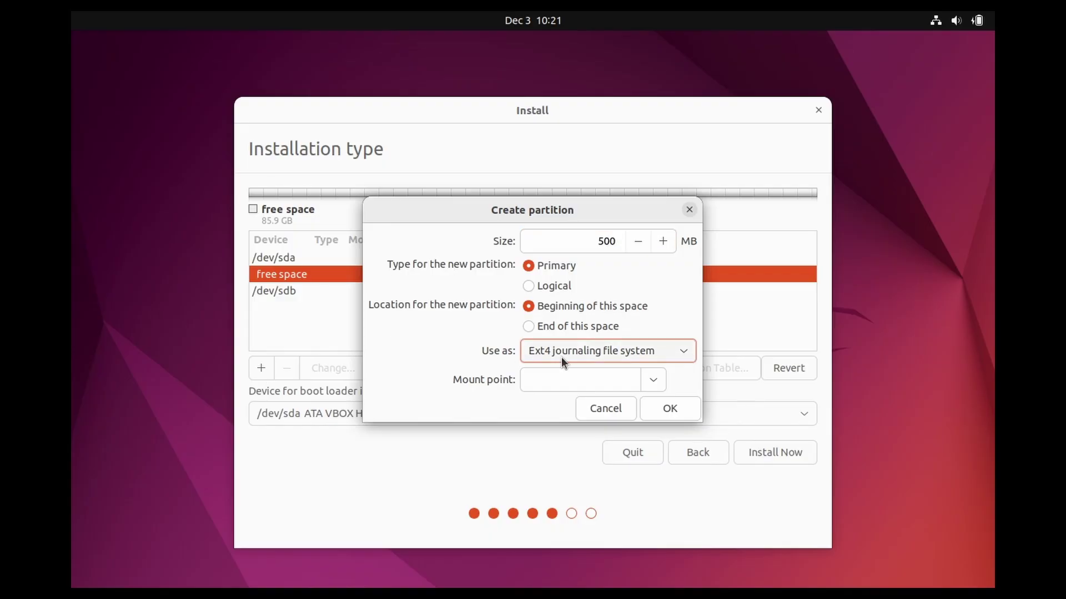
pyautogui.click(561, 351)
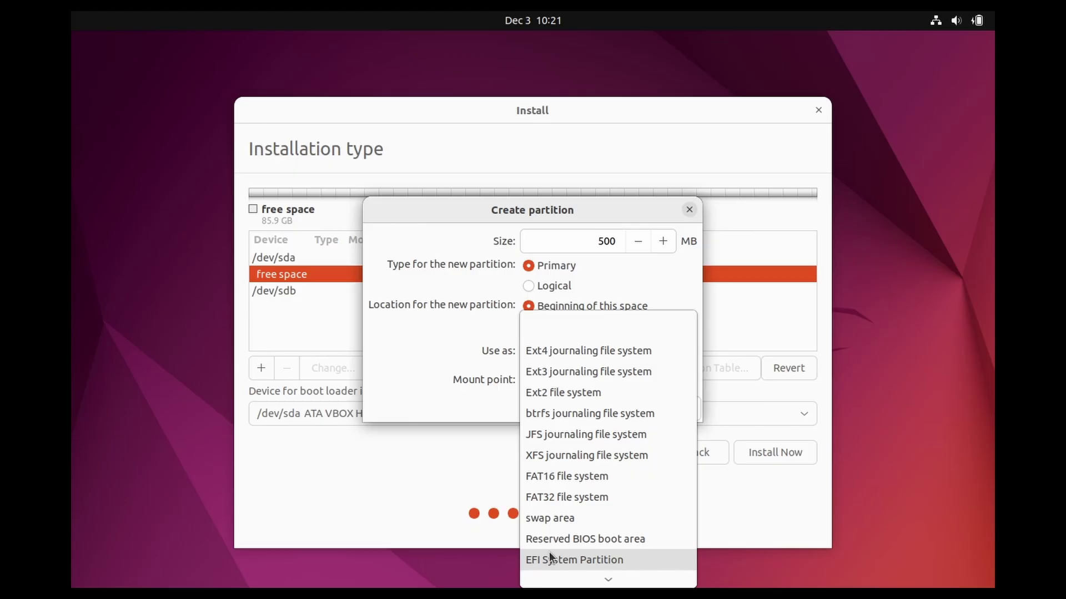
pyautogui.click(583, 562)
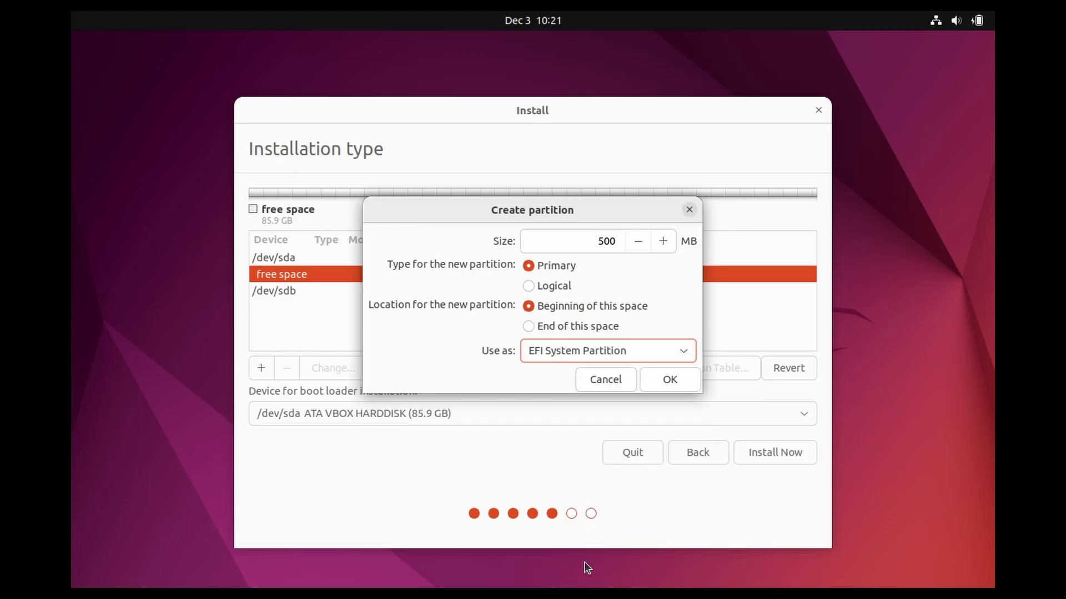
pyautogui.click(660, 380)
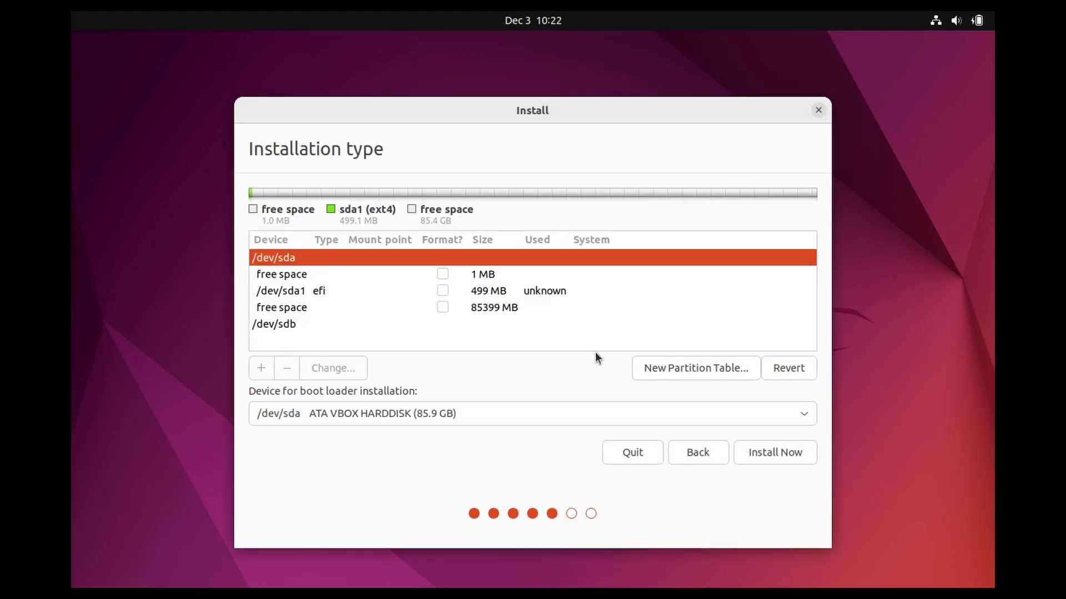
pyautogui.click(494, 279)
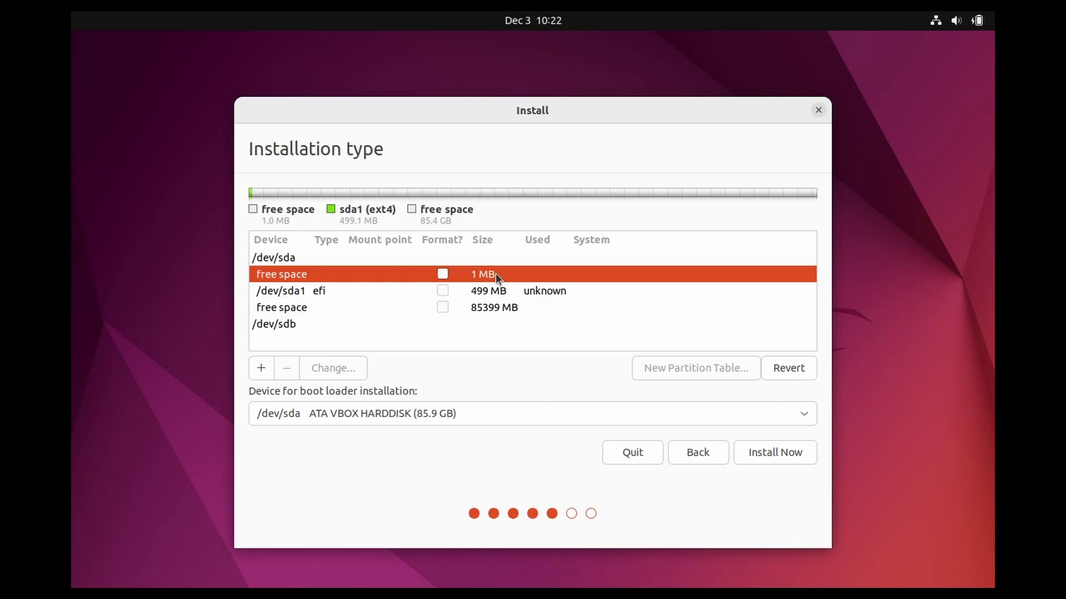
pyautogui.click(407, 291)
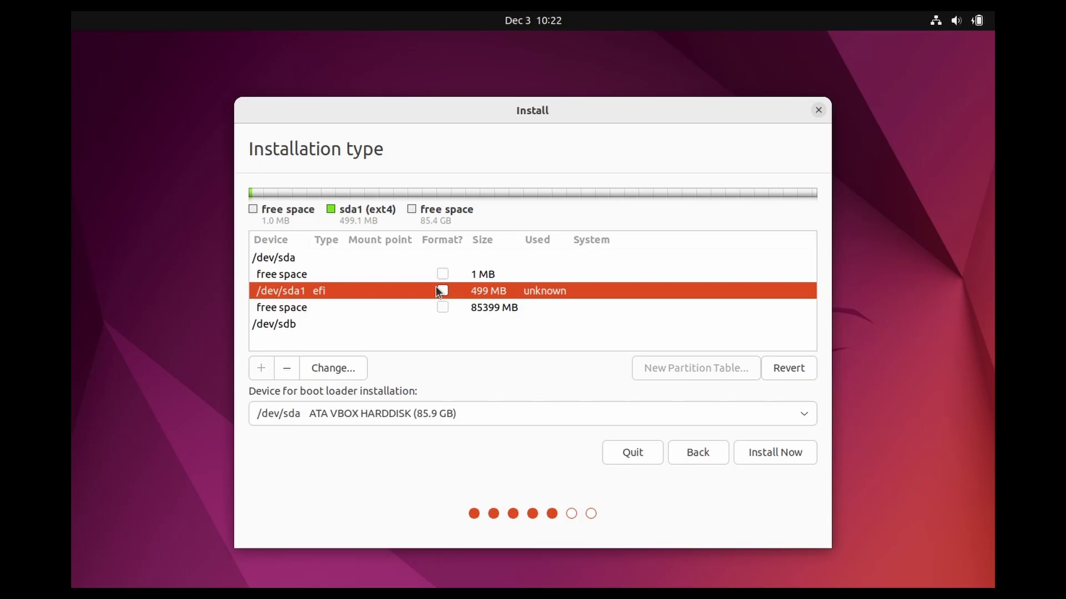
pyautogui.click(324, 309)
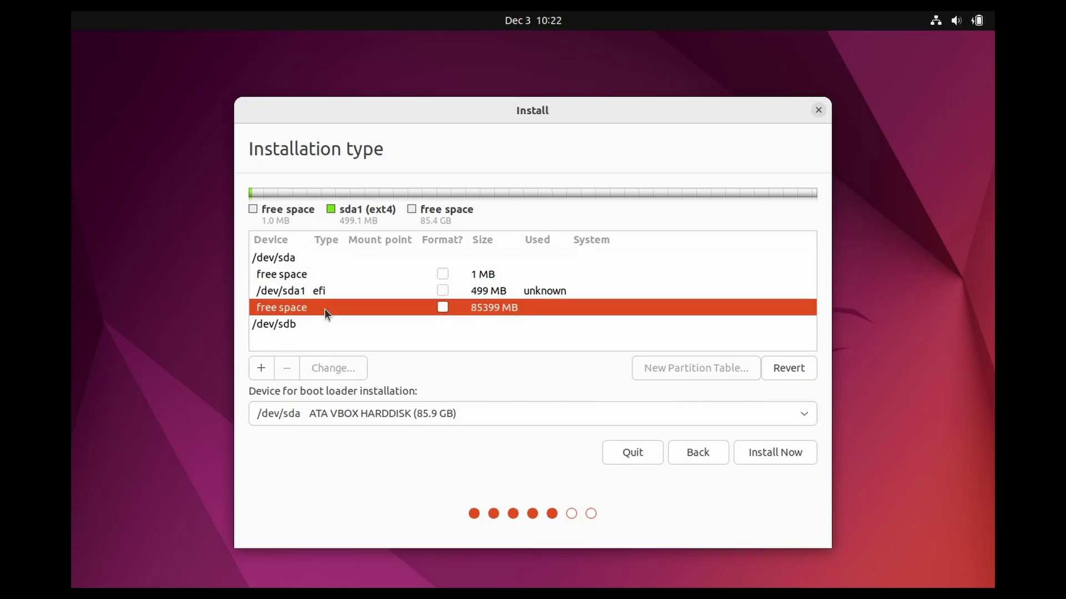
# - Create /dev/sda2 as a 6000 MB swap area and select the remaining 79,399 MB free space
pyautogui.click(260, 369)
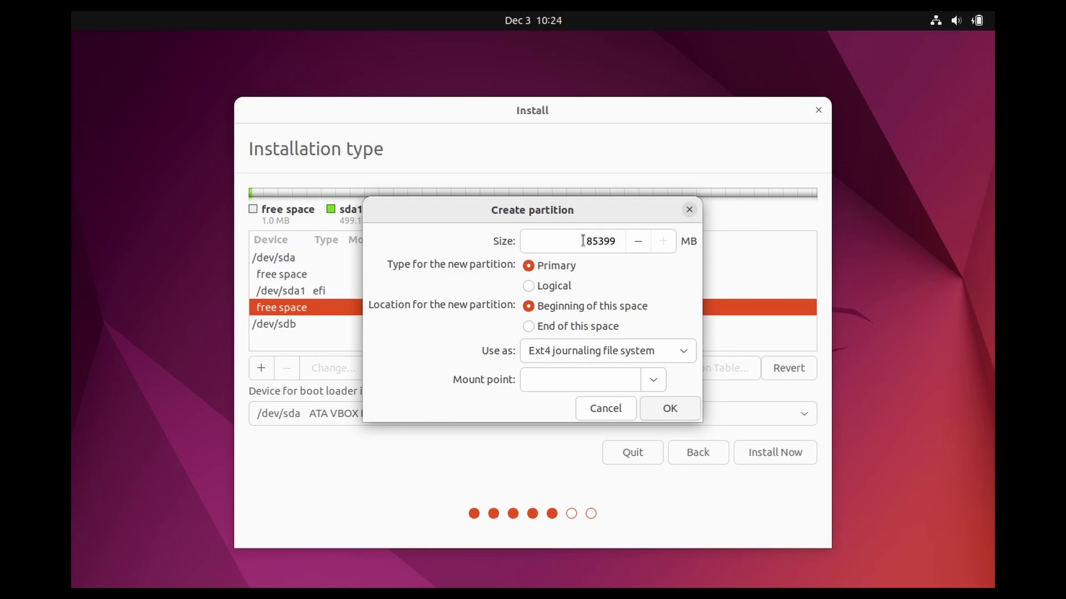
pyautogui.moveTo(584, 241); pyautogui.dragTo(759, 244)
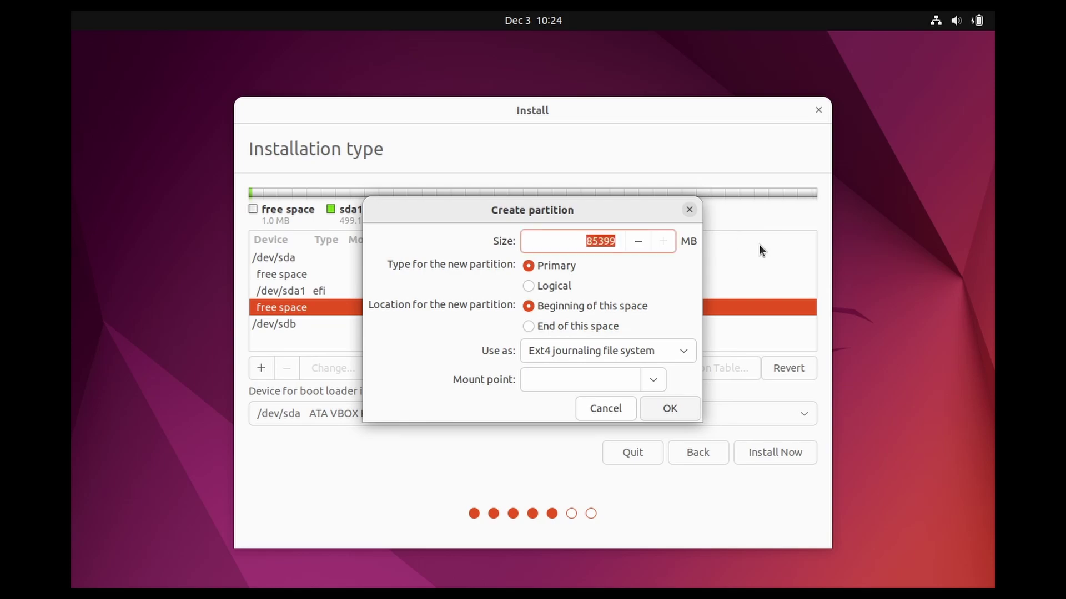
pyautogui.write('6000')
pyautogui.click(677, 354)
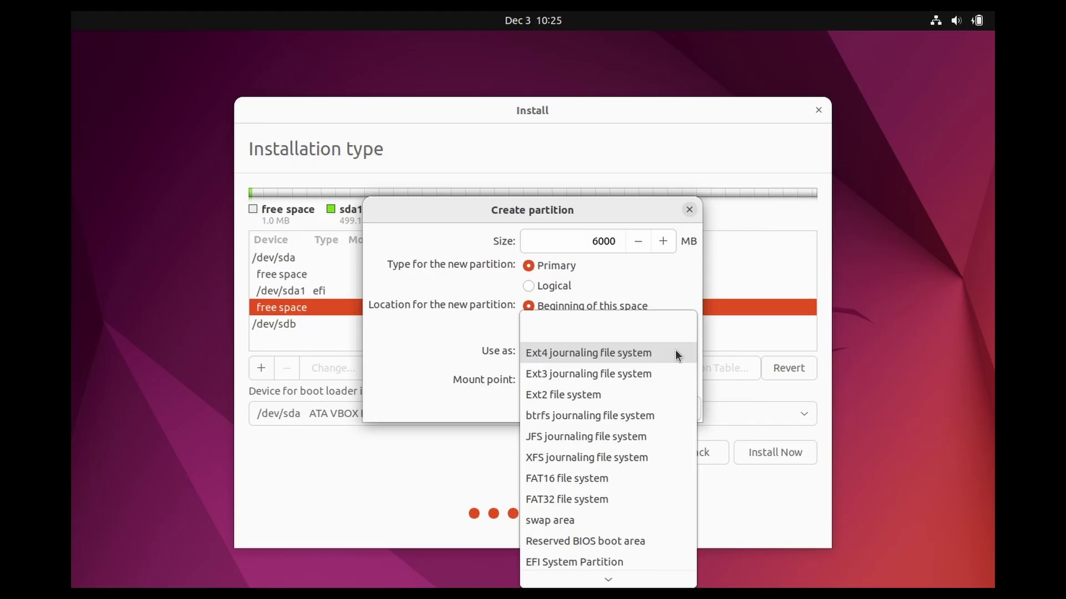
pyautogui.click(584, 520)
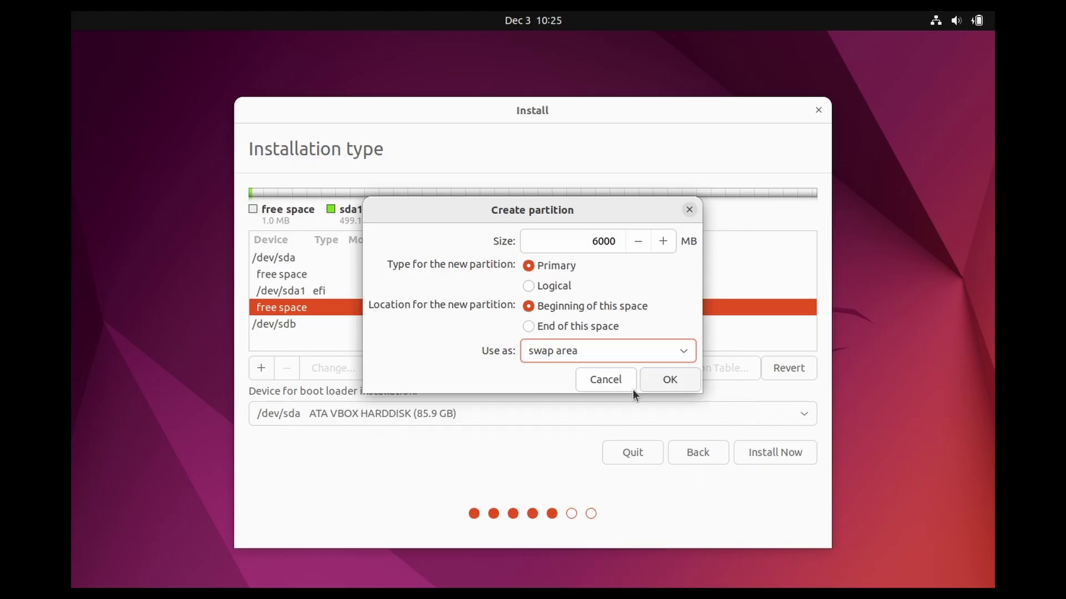
pyautogui.click(667, 380)
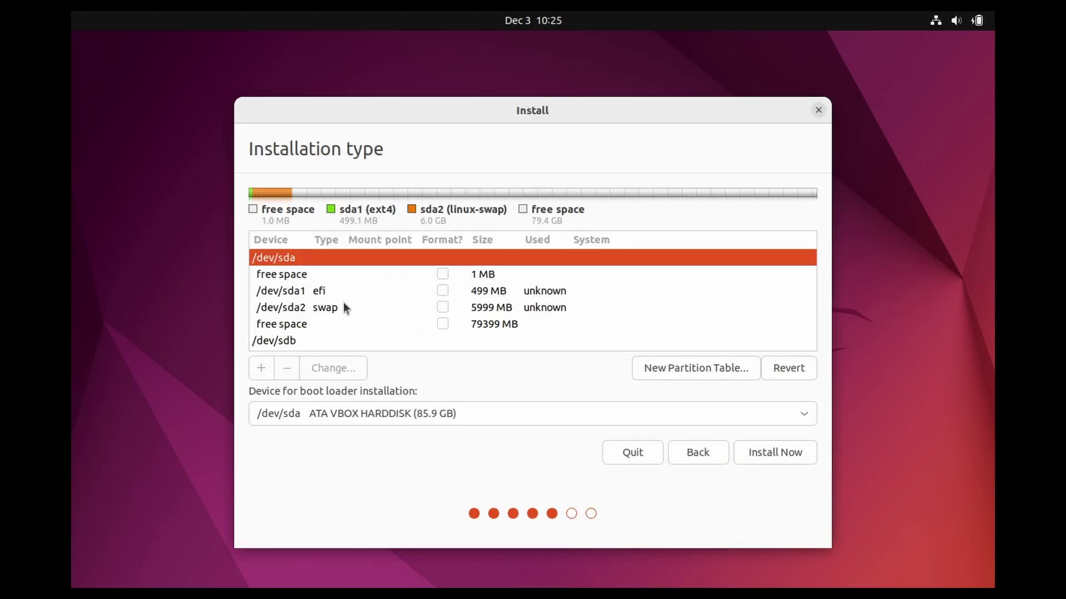
pyautogui.click(327, 308)
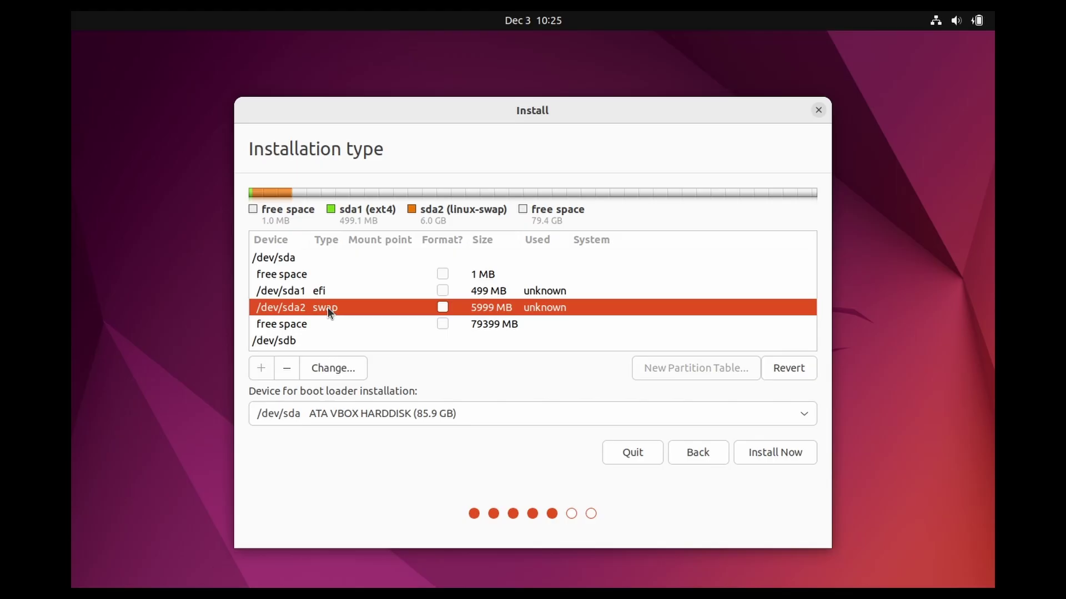
pyautogui.click(336, 290)
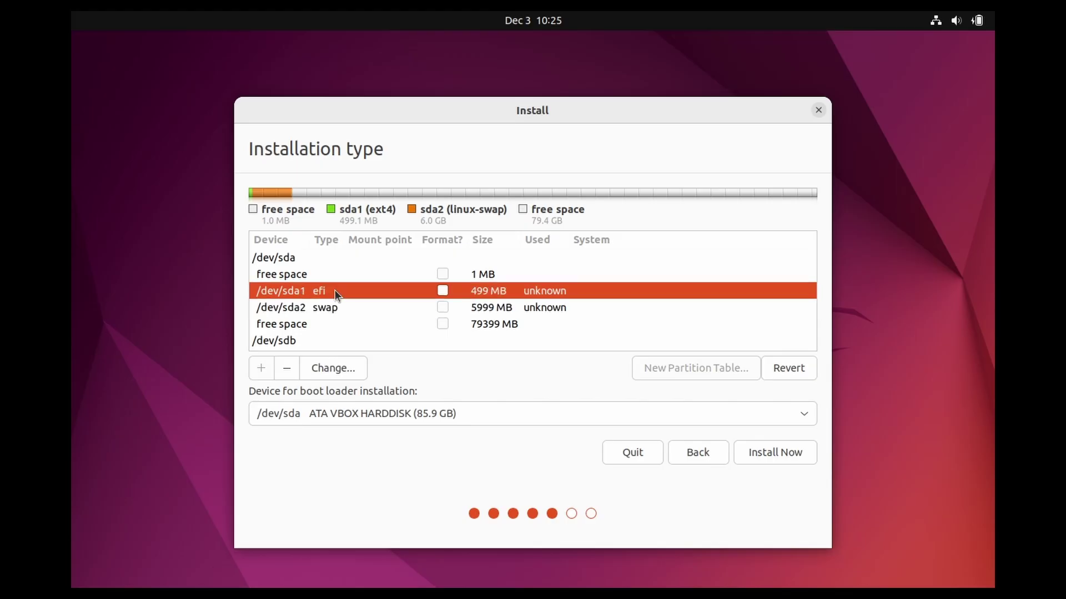
pyautogui.click(302, 323)
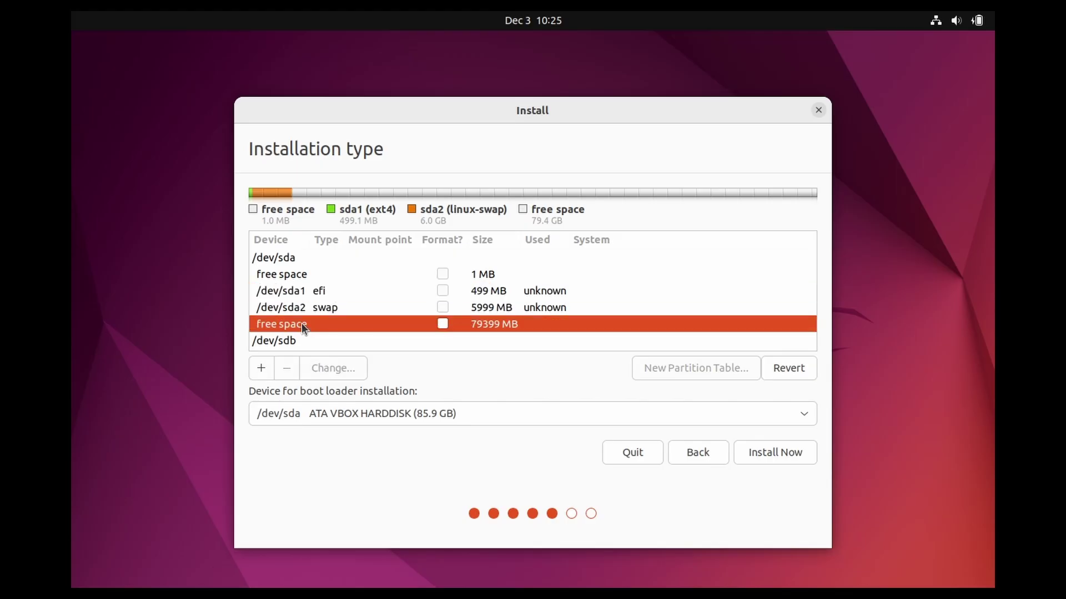
# - Start a new partition on the 79,399 MB free space, defaulting to primary ext4
pyautogui.click(261, 368)
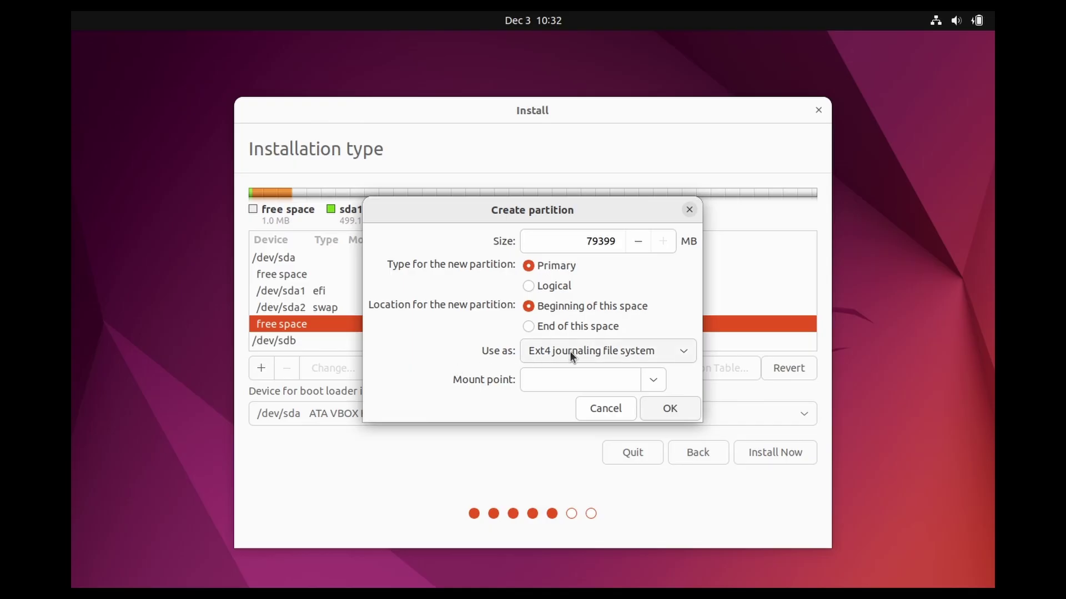
# - Create /dev/sda3 as a 79,399 MB ext4 partition mounted at /
pyautogui.click(653, 380)
pyautogui.click(525, 408)
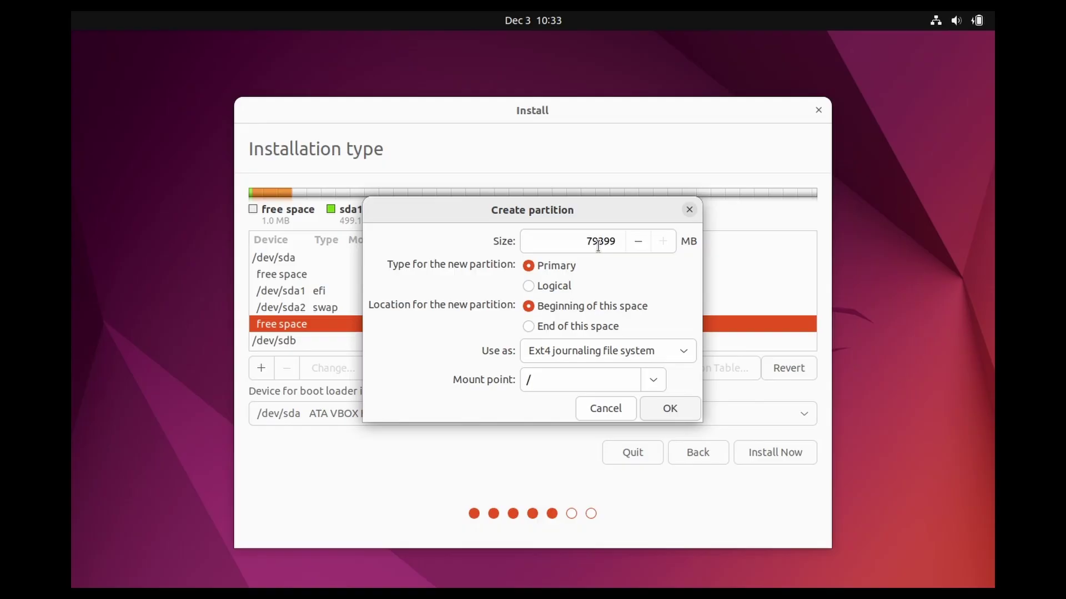
pyautogui.click(593, 240)
pyautogui.press('BackSpace')
pyautogui.write('5')
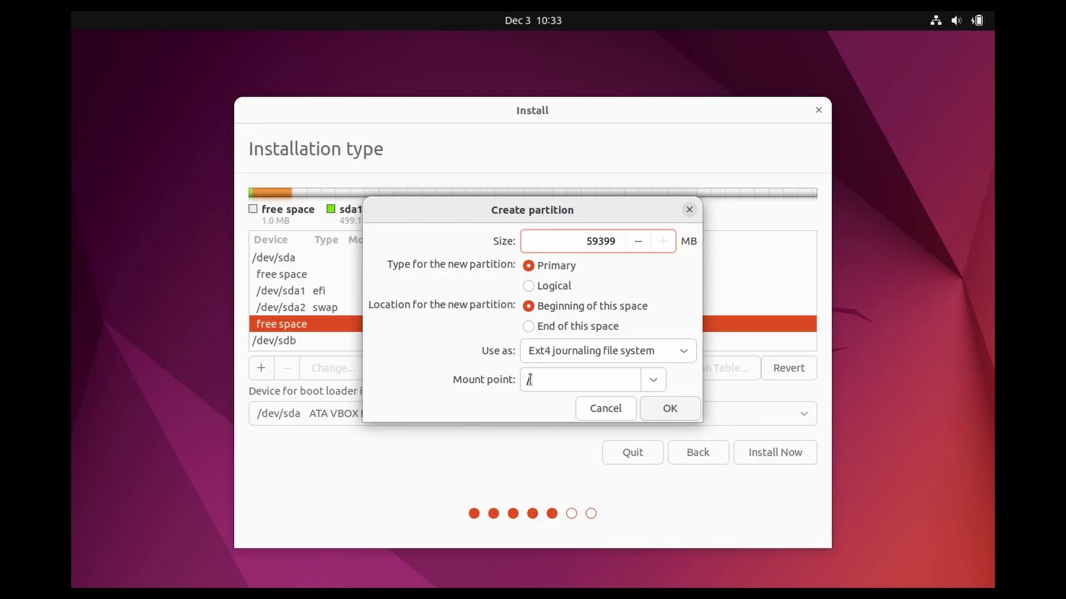
pyautogui.click(654, 381)
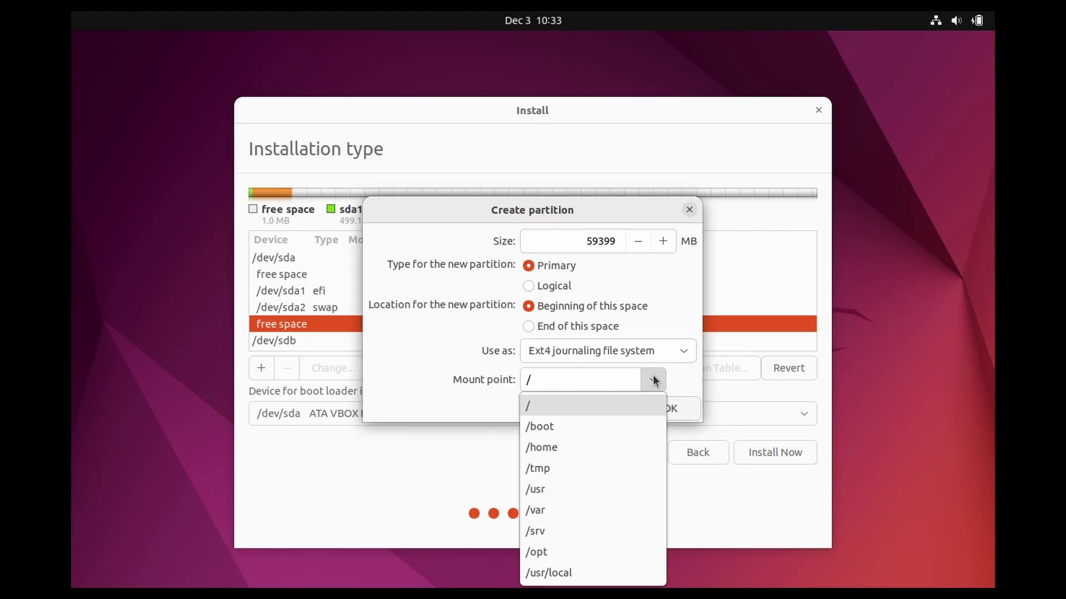
pyautogui.click(549, 449)
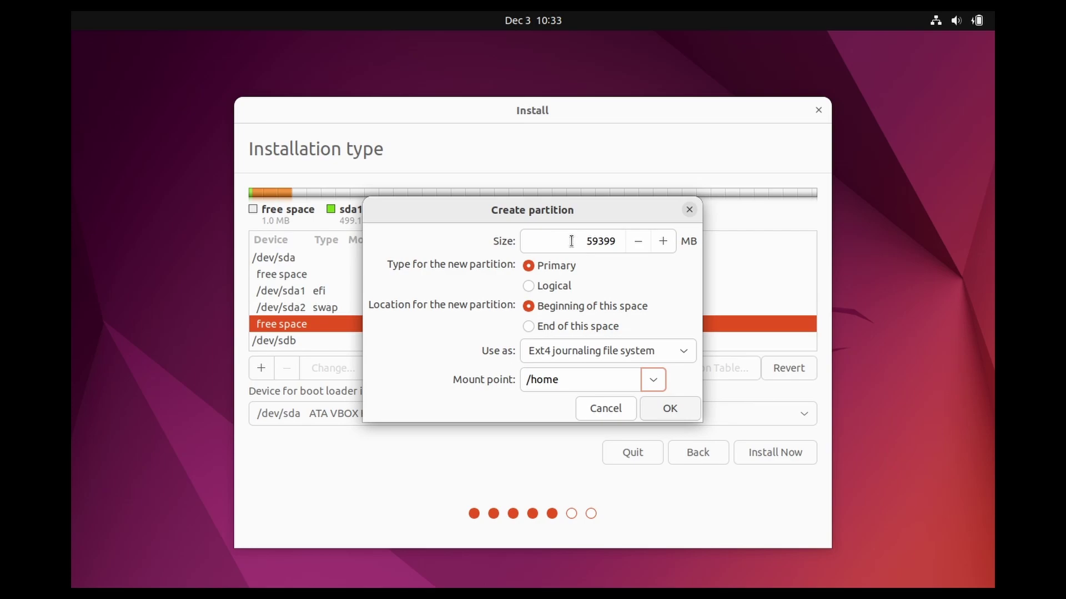
pyautogui.click(590, 241)
pyautogui.write('79399')
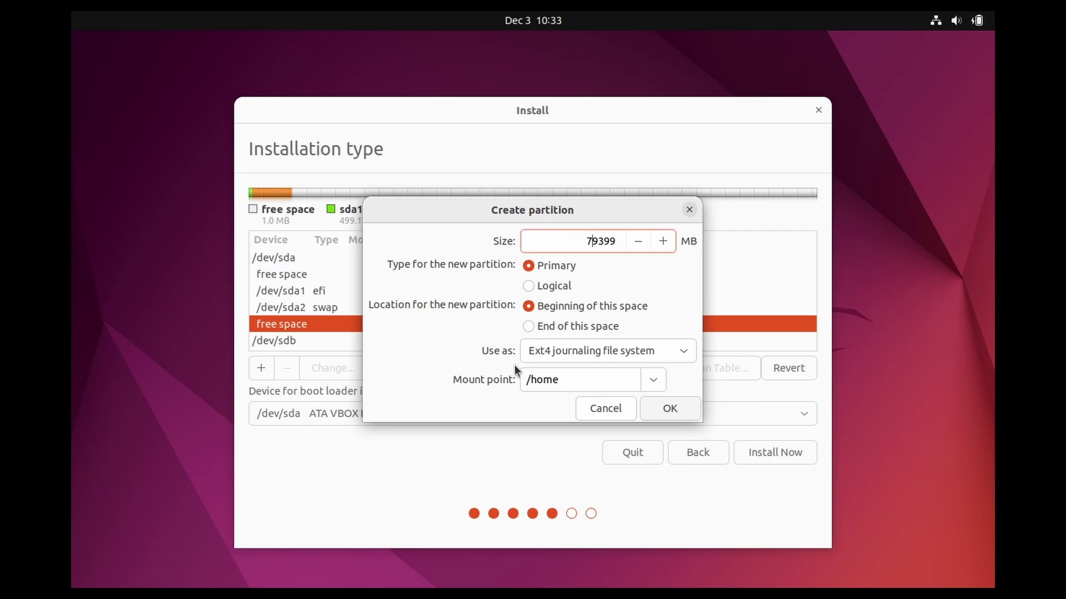
pyautogui.click(653, 380)
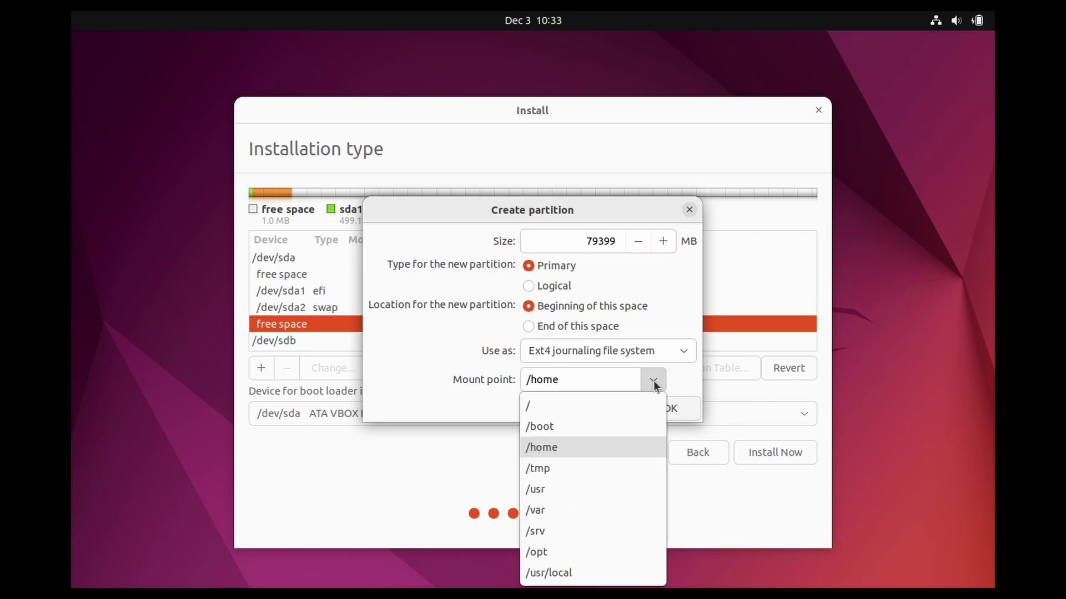
pyautogui.click(607, 405)
pyautogui.click(671, 409)
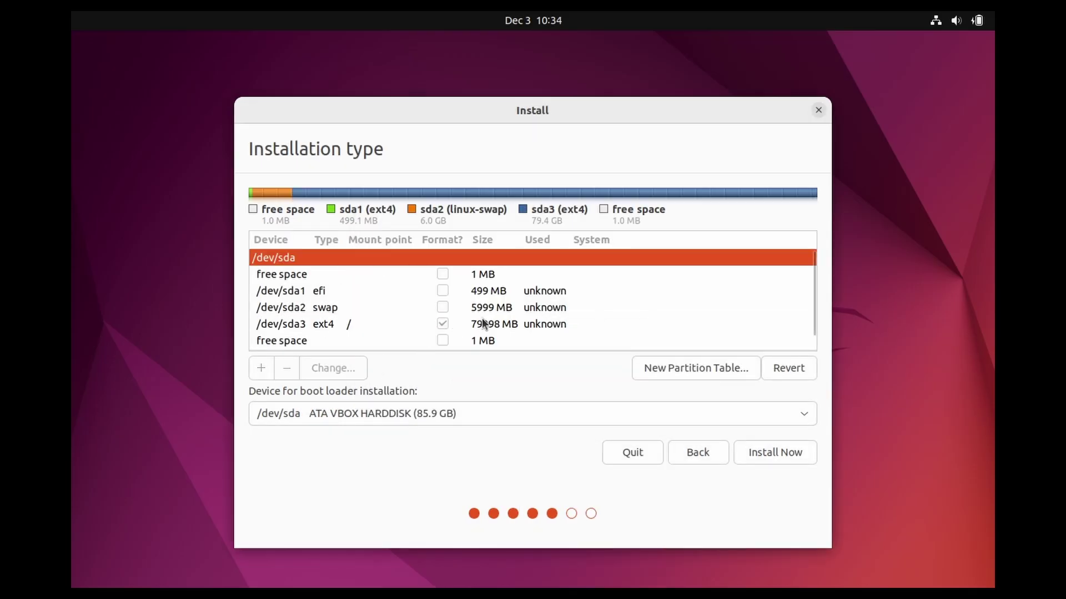
# - Check the sda1, sda2 and sda3 entries, then choose Install Now
pyautogui.click(347, 292)
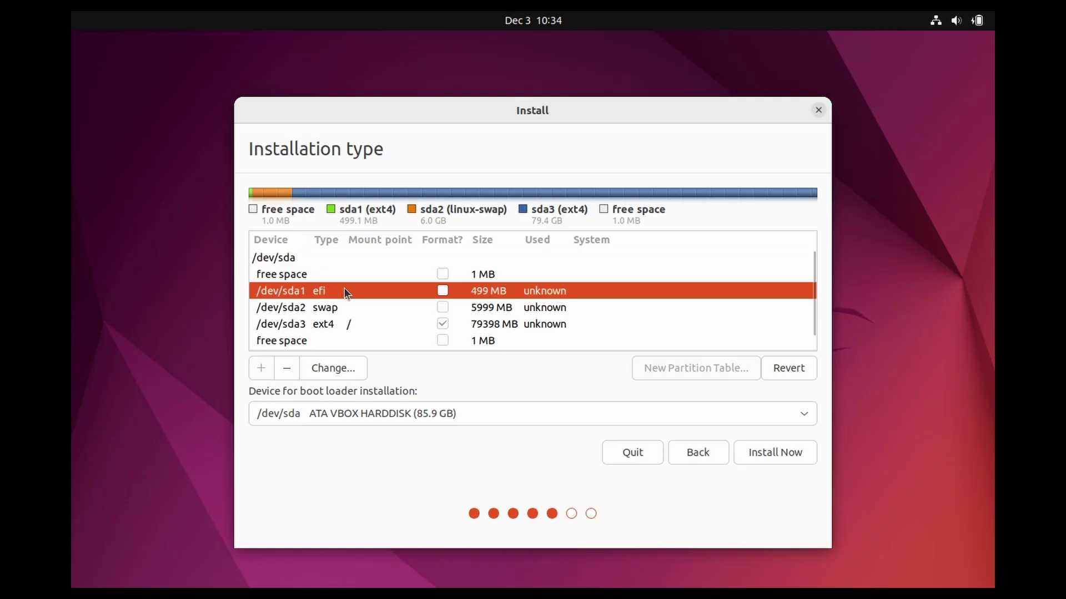
pyautogui.click(352, 307)
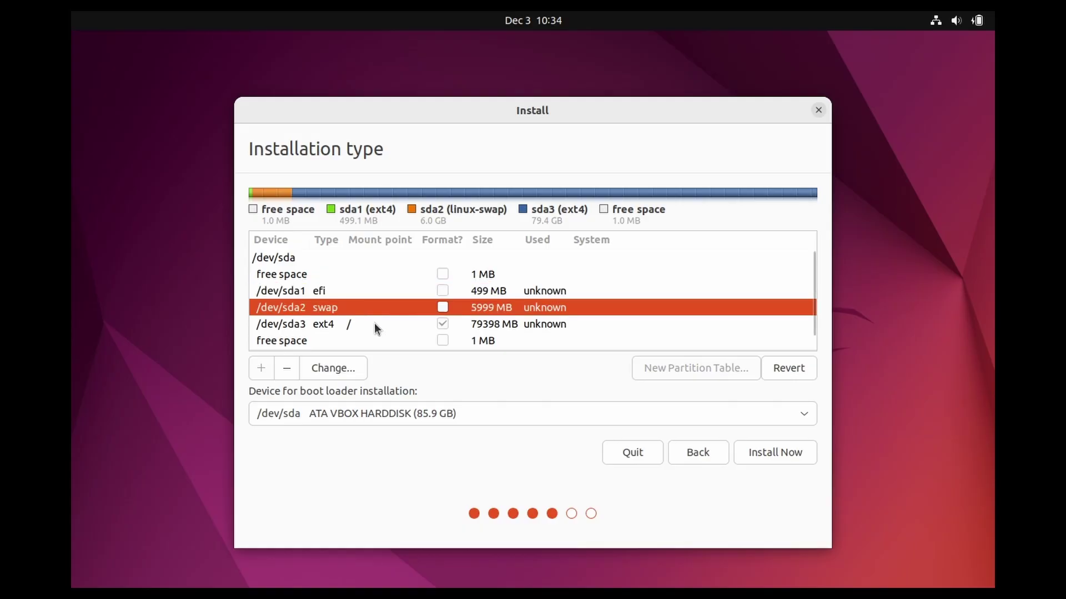
pyautogui.click(374, 323)
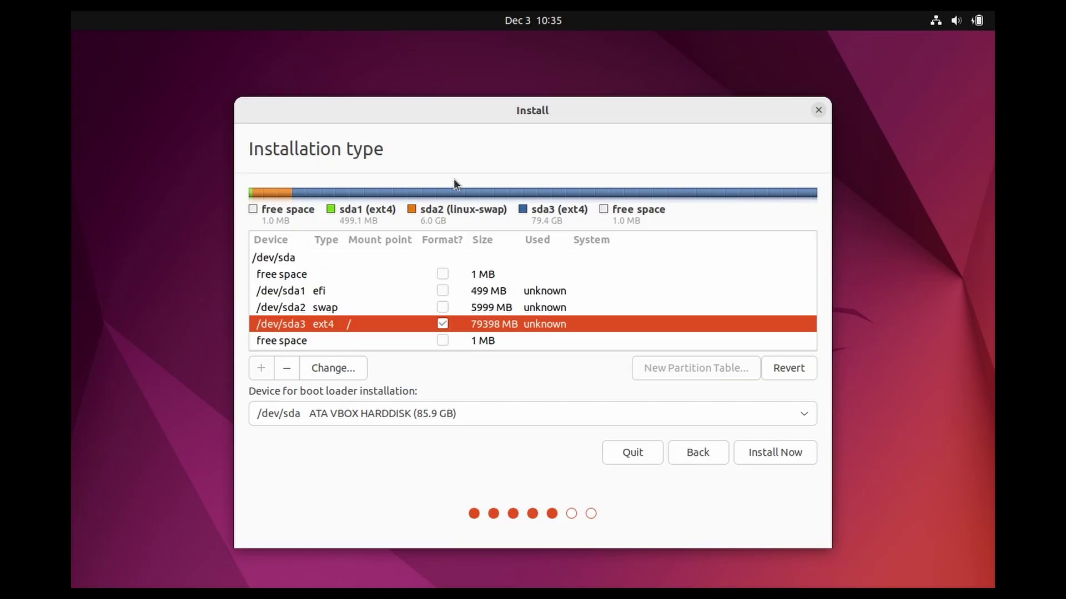
pyautogui.moveTo(532, 299)
pyautogui.click(759, 451)
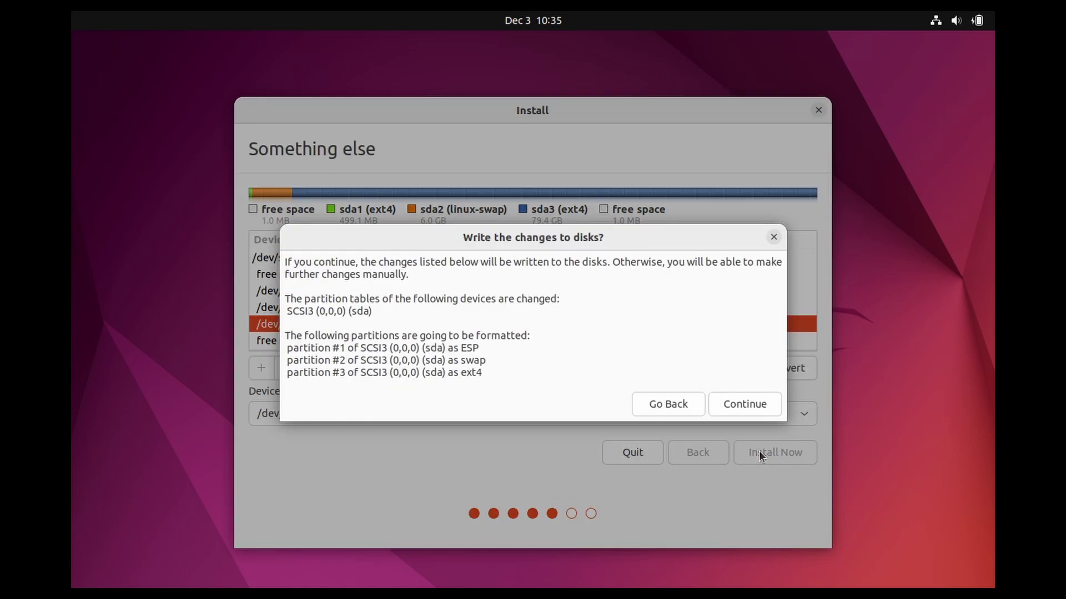
# - Write the partition changes to disk and accept the Jerusalem time zone
pyautogui.click(744, 404)
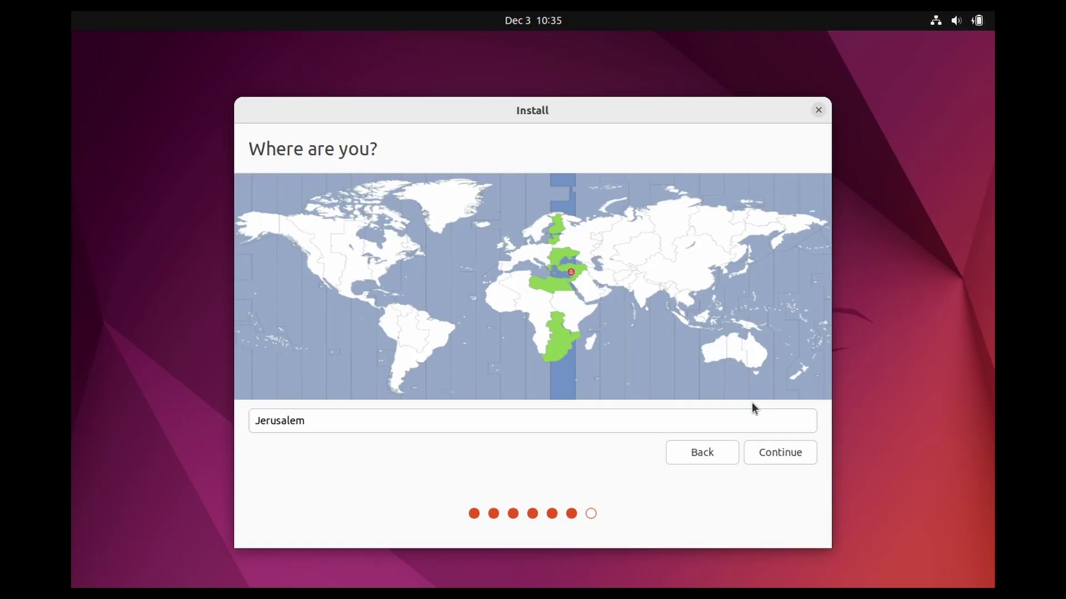
pyautogui.click(779, 453)
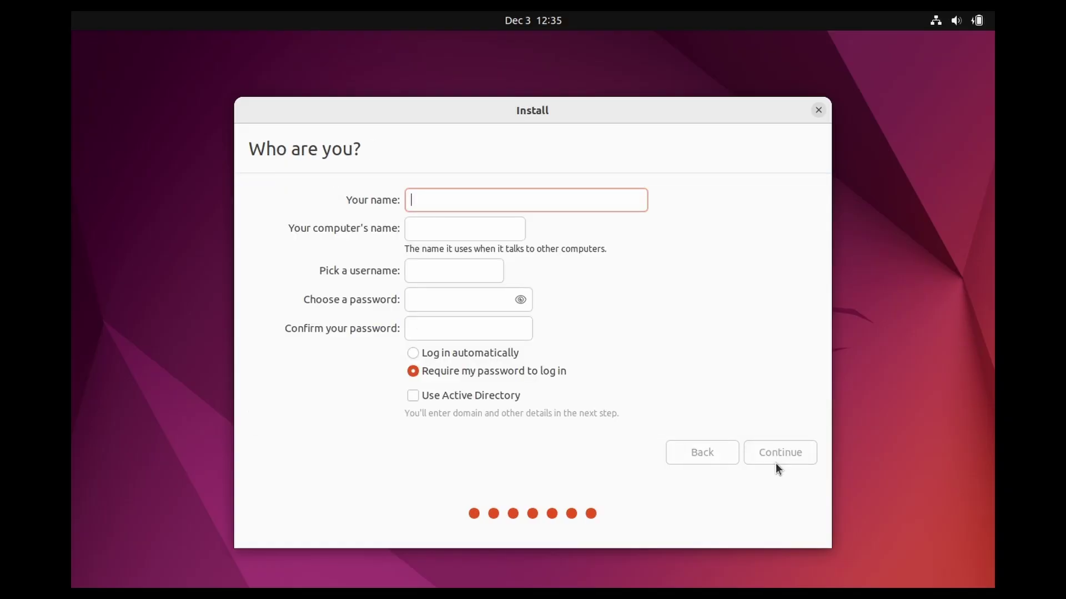